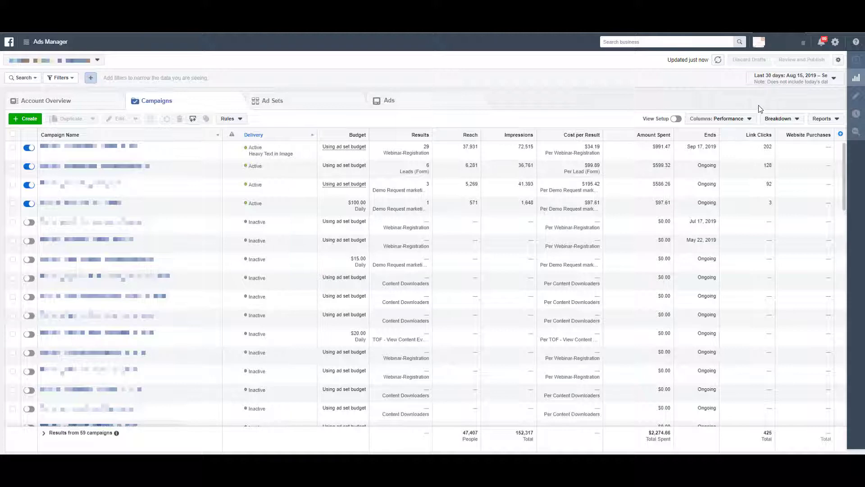
# Step: Open the Columns: Performance preset list above the Campaigns table
pyautogui.click(754, 125)
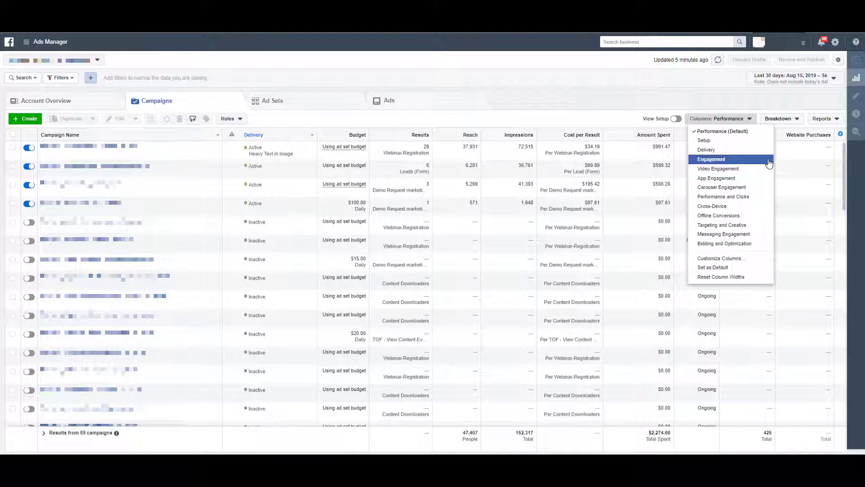
pyautogui.click(746, 262)
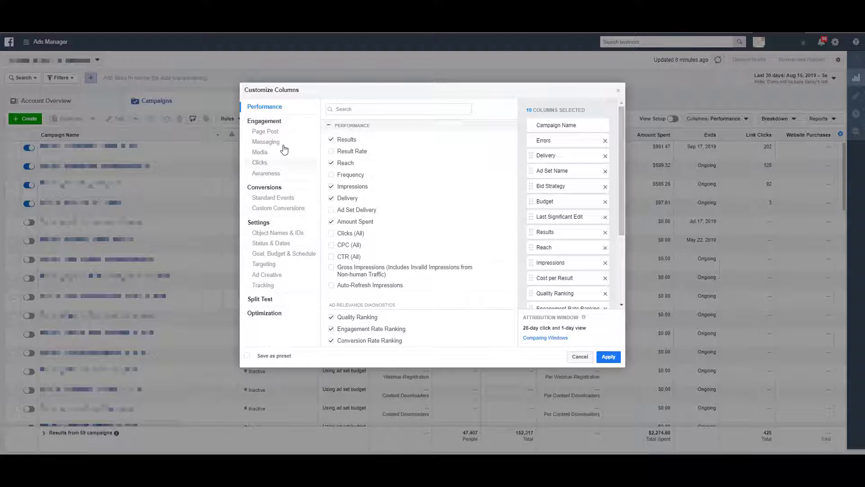
pyautogui.moveTo(458, 157)
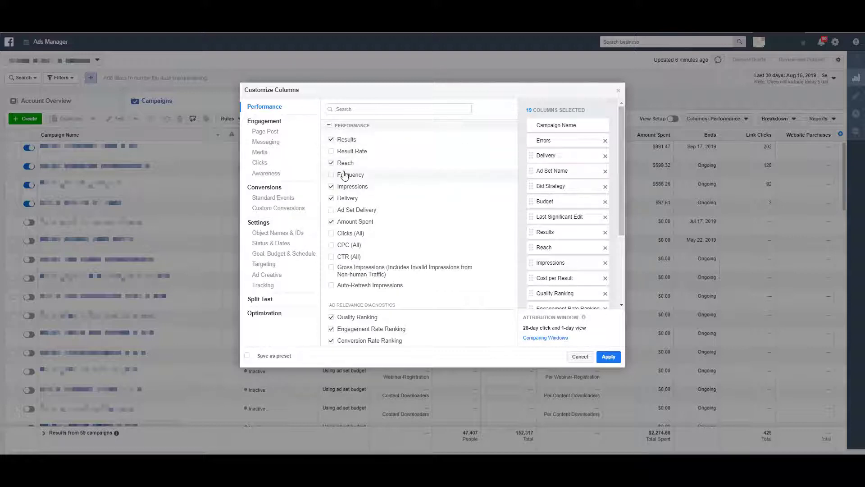
pyautogui.moveTo(332, 170)
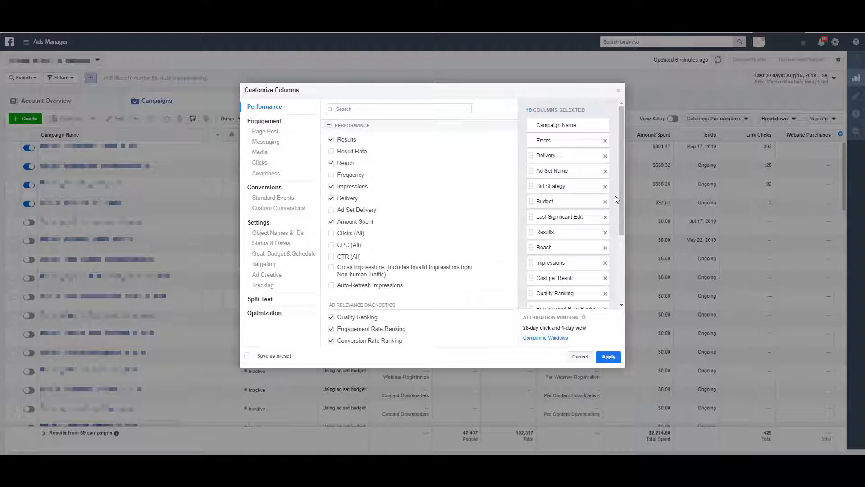
# Step: Remove Ad Set Name and Bid Strategy from the selected columns and move Budget lower in the order
pyautogui.click(605, 171)
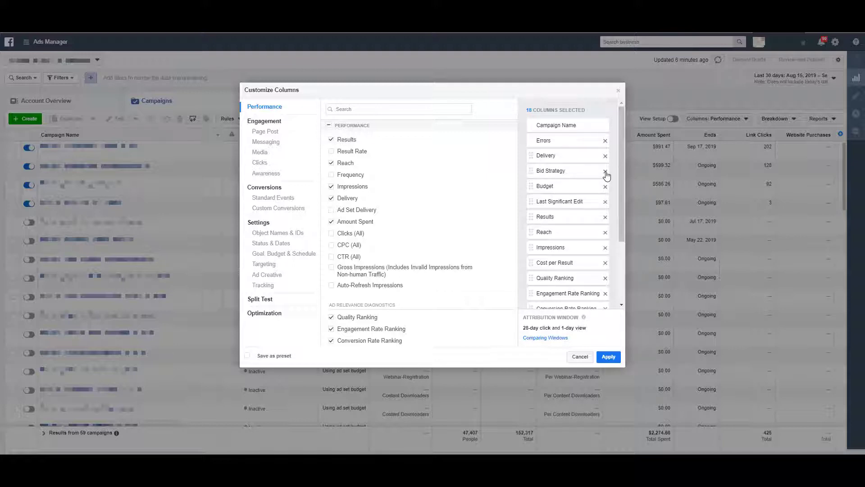
pyautogui.click(605, 172)
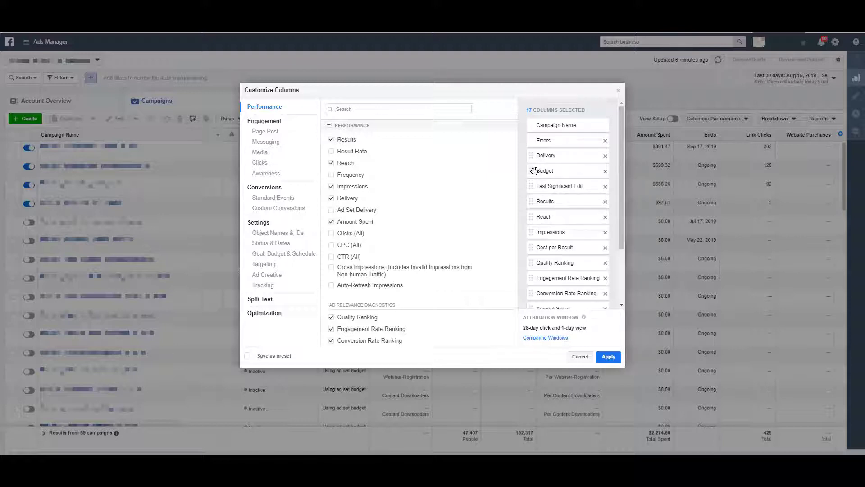
pyautogui.moveTo(531, 171); pyautogui.dragTo(529, 217)
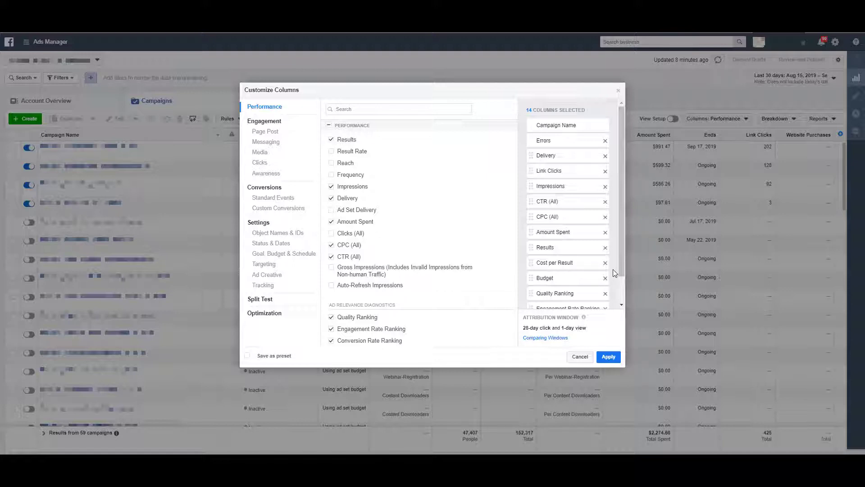
# Step: Save the column set as a preset named 'PPC' and apply it to the Campaigns table
pyautogui.click(247, 355)
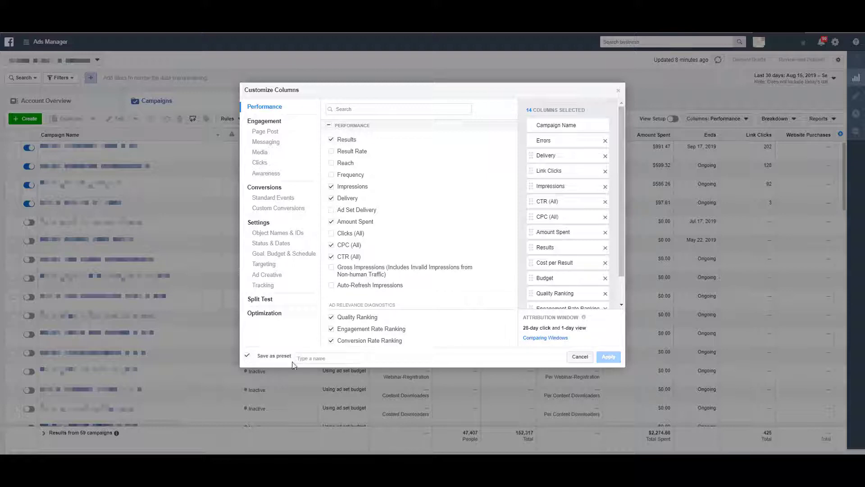
pyautogui.click(340, 359)
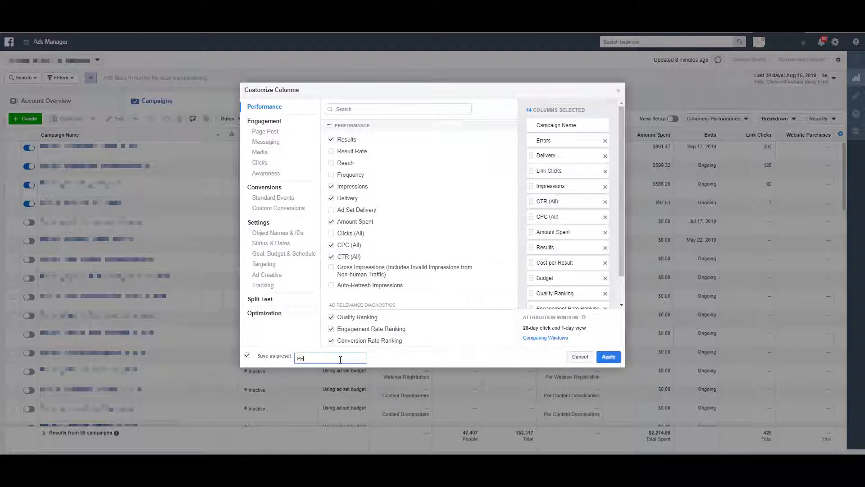
pyautogui.write('C')
pyautogui.click(608, 356)
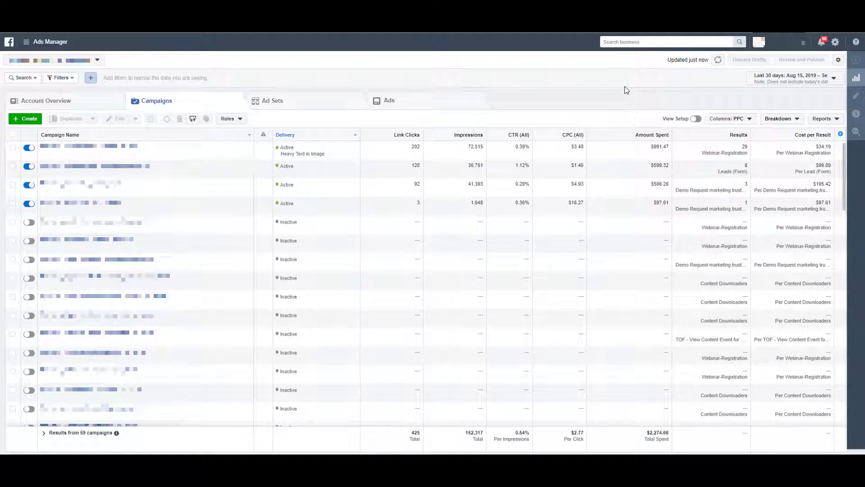
pyautogui.click(751, 120)
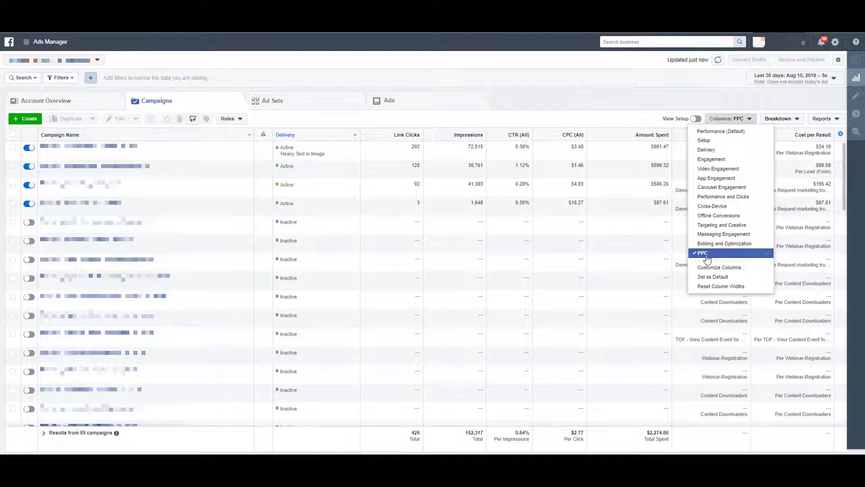
pyautogui.click(732, 134)
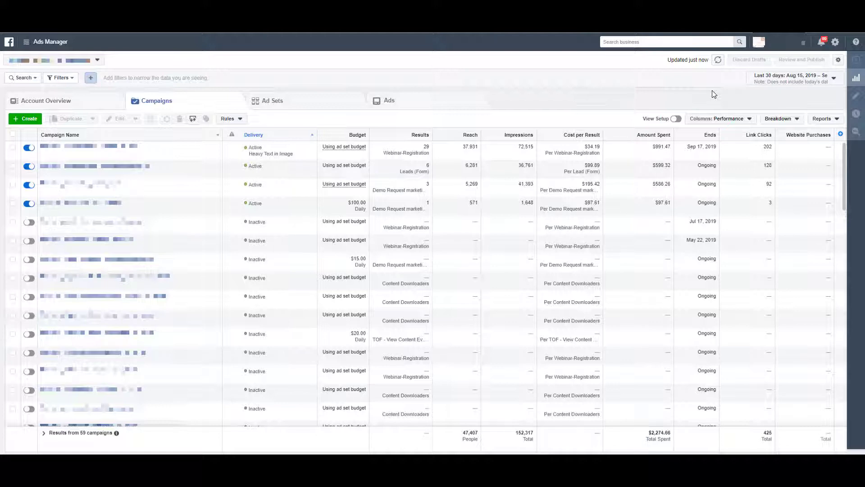
pyautogui.click(749, 120)
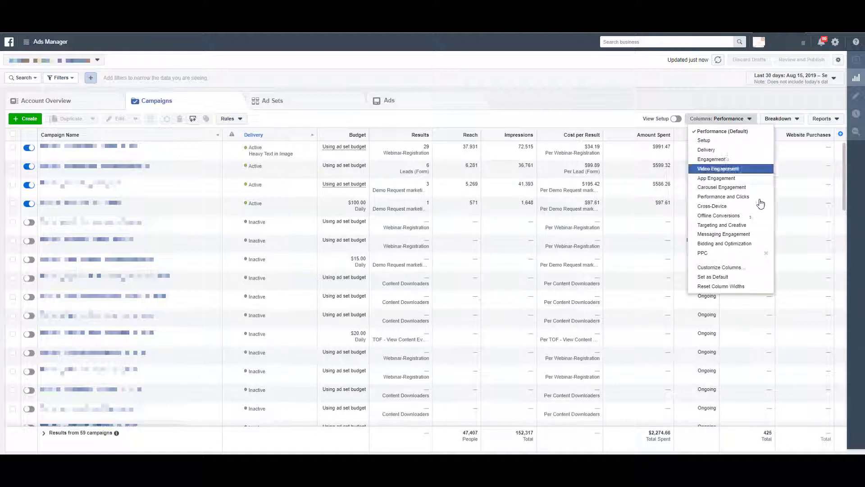
pyautogui.click(703, 253)
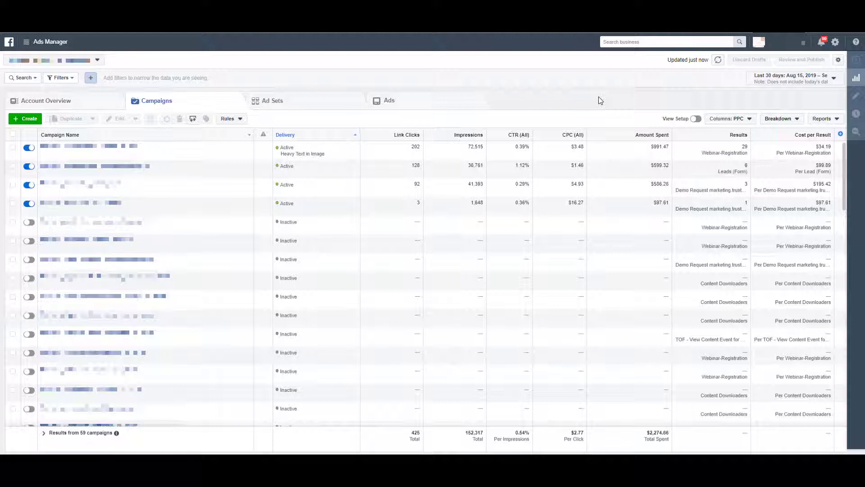
# Step: Reopen Customize Columns from the Columns: PPC list and show the Standard Events conversion metrics
pyautogui.click(750, 119)
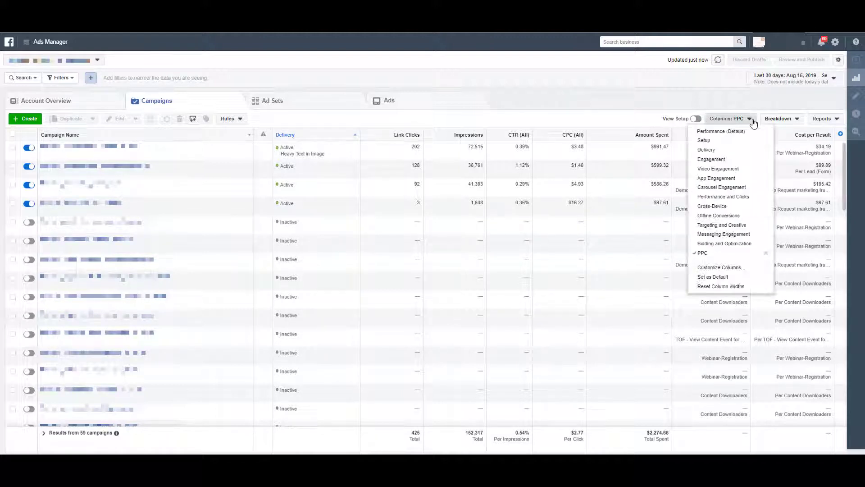
pyautogui.click(746, 269)
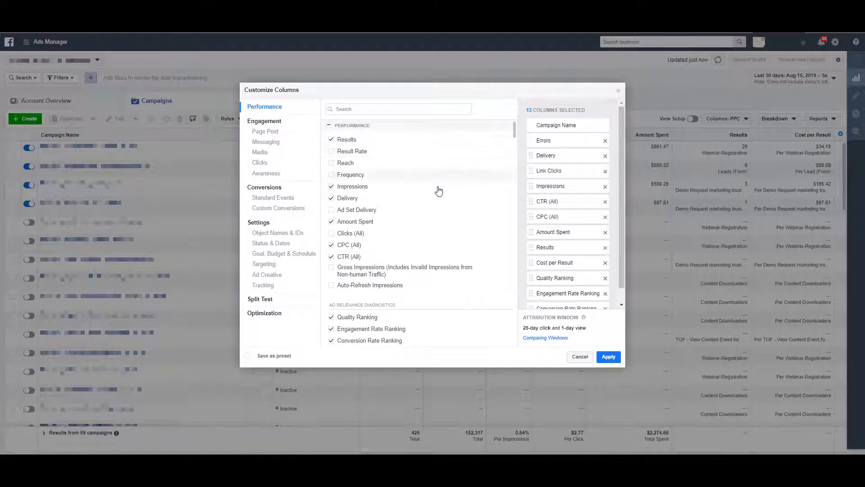
pyautogui.click(305, 200)
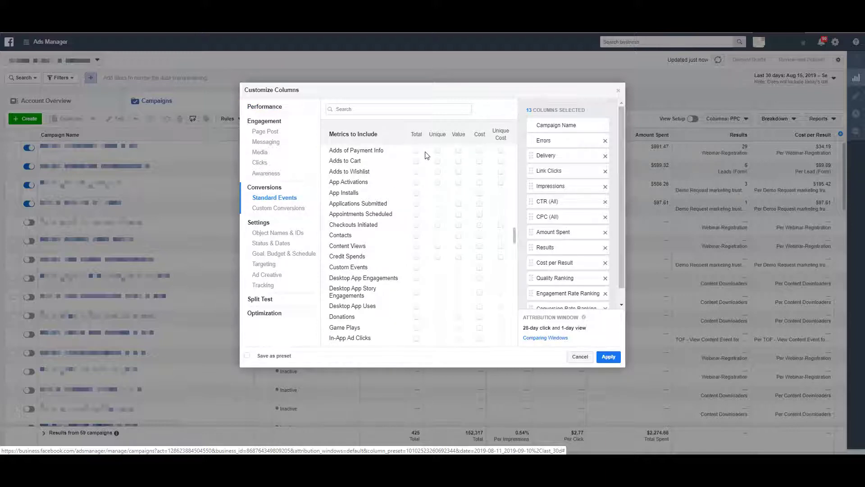
# Step: Add the Adds to Cart total, conversion value and cost columns, leaving App Installs unselected
pyautogui.click(416, 193)
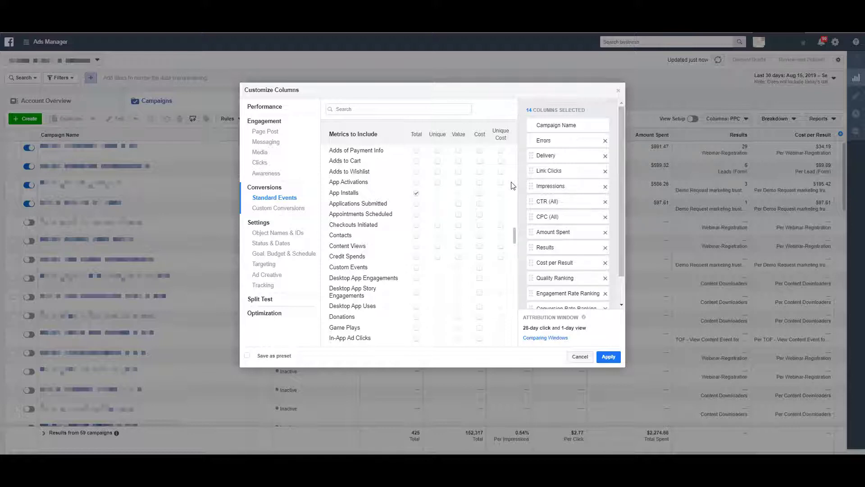
pyautogui.click(415, 194)
pyautogui.click(416, 162)
pyautogui.click(459, 162)
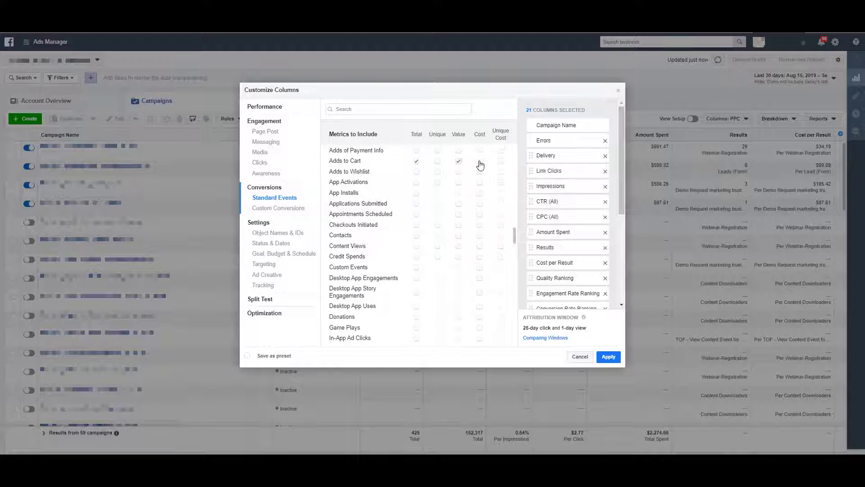
pyautogui.click(480, 161)
pyautogui.scroll(-5, 567, 226)
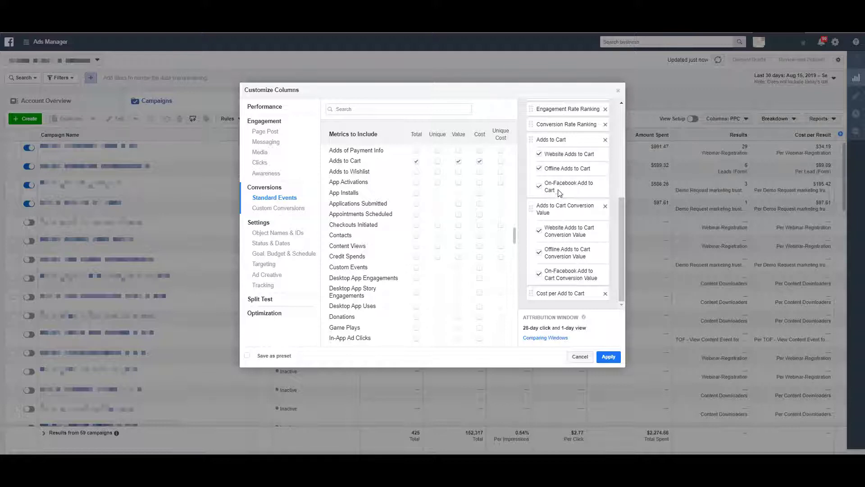
# Step: Untick the Website, Offline and On-Facebook breakdowns for Adds to Cart and its conversion value
pyautogui.click(538, 154)
pyautogui.click(538, 168)
pyautogui.click(539, 186)
pyautogui.click(539, 231)
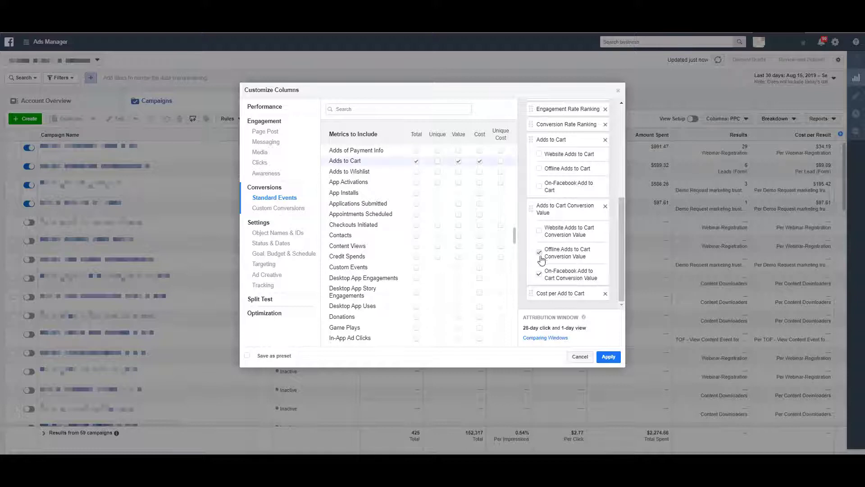
pyautogui.click(539, 253)
pyautogui.click(539, 274)
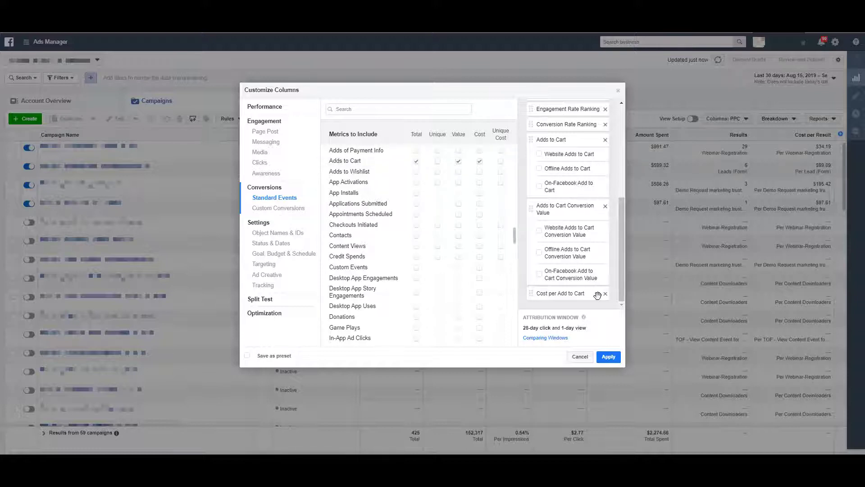
pyautogui.scroll(-10, 374, 245)
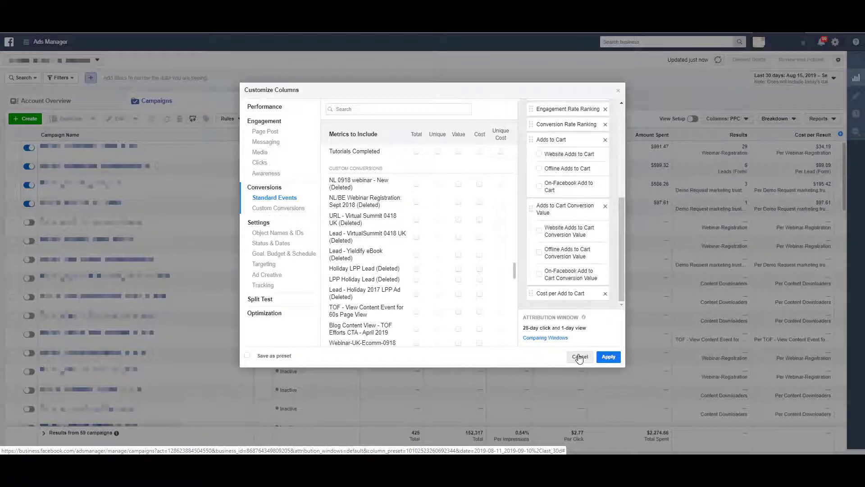
# Step: Cancel Customize Columns without applying, keeping the PPC preset columns unchanged
pyautogui.click(580, 357)
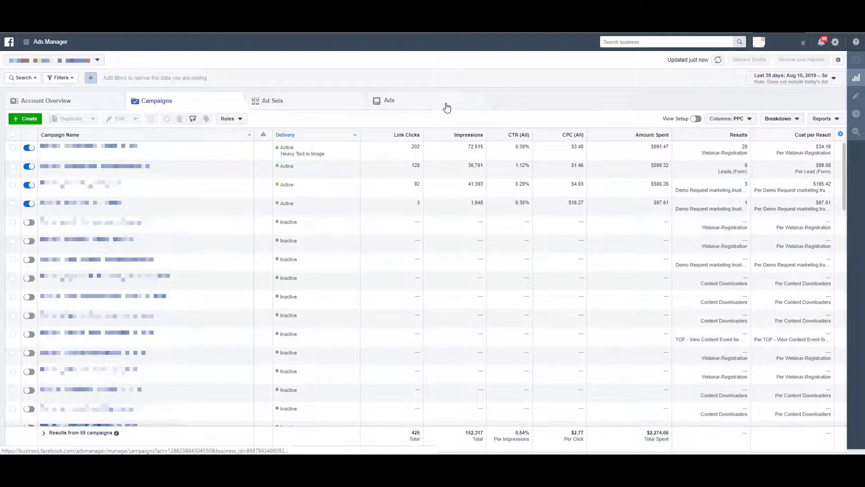
# Step: Switch the table to the Ads tab and open the Columns: PPC preset list
pyautogui.click(446, 107)
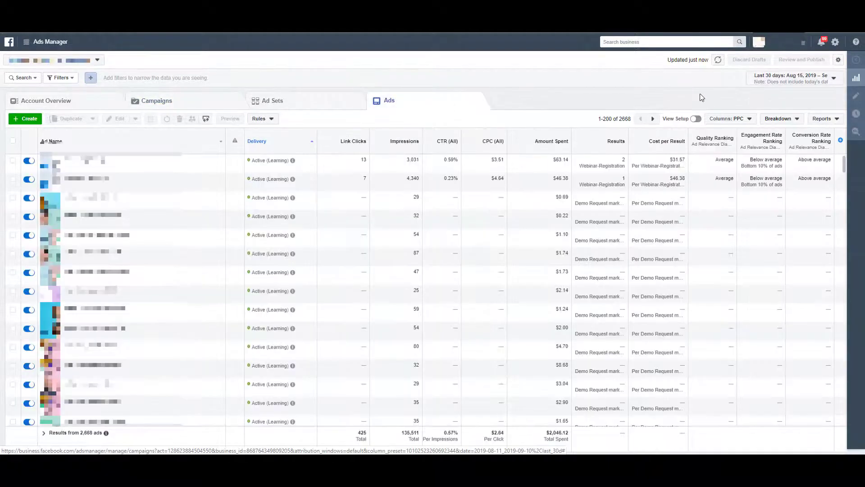
pyautogui.click(749, 119)
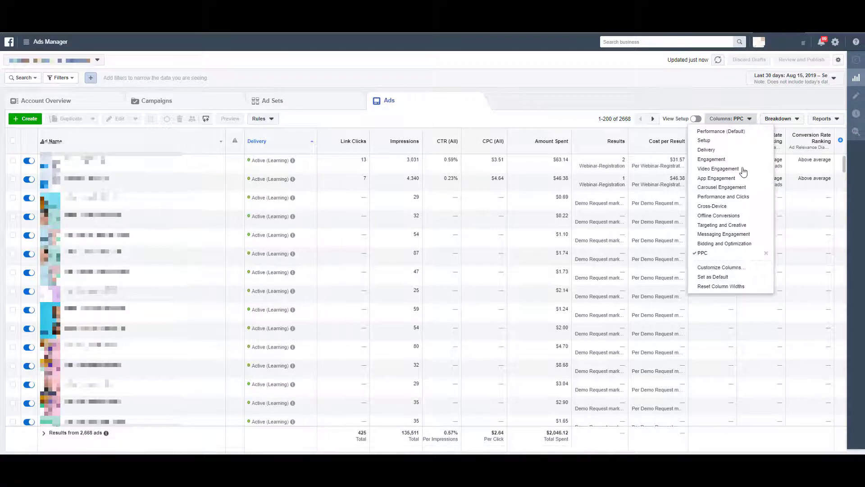
# Step: Remove Delivery, Link Clicks, Impressions, CTR, CPC, spend, results and ranking columns from the ads setup
pyautogui.click(737, 271)
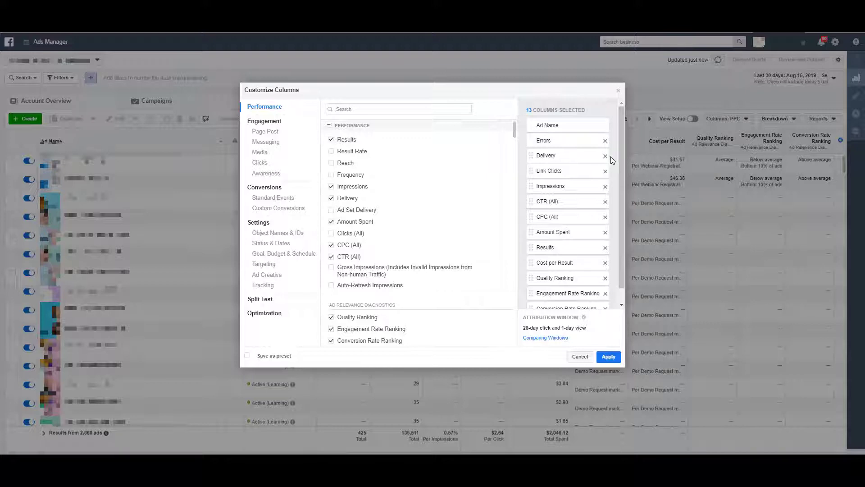
pyautogui.click(605, 156)
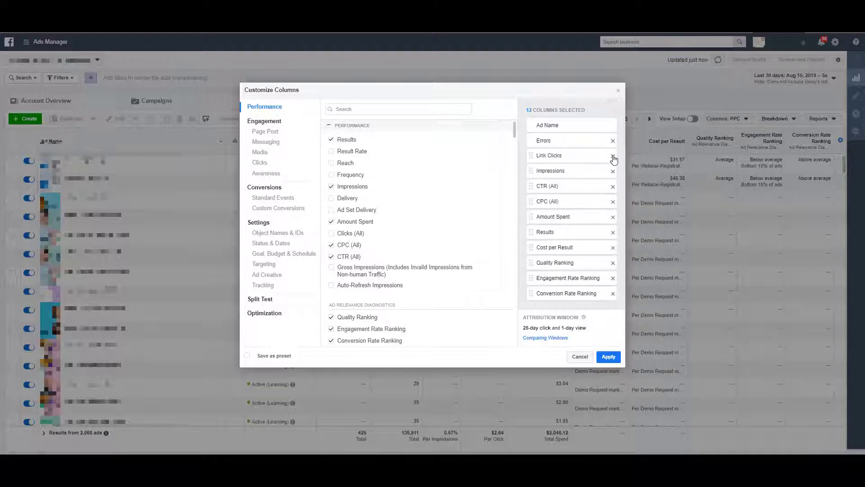
pyautogui.click(612, 156)
pyautogui.click(613, 156)
pyautogui.click(612, 156)
pyautogui.click(612, 156)
pyautogui.click(613, 156)
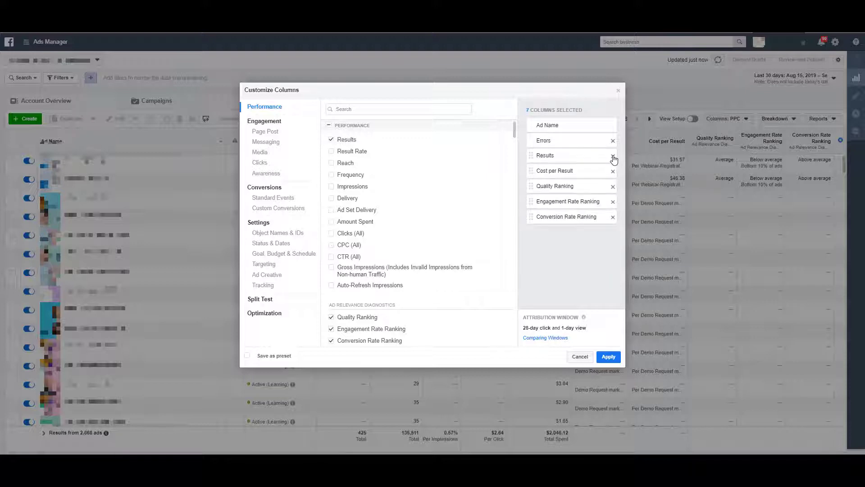
pyautogui.click(613, 156)
pyautogui.click(613, 156)
pyautogui.click(613, 155)
pyautogui.click(612, 156)
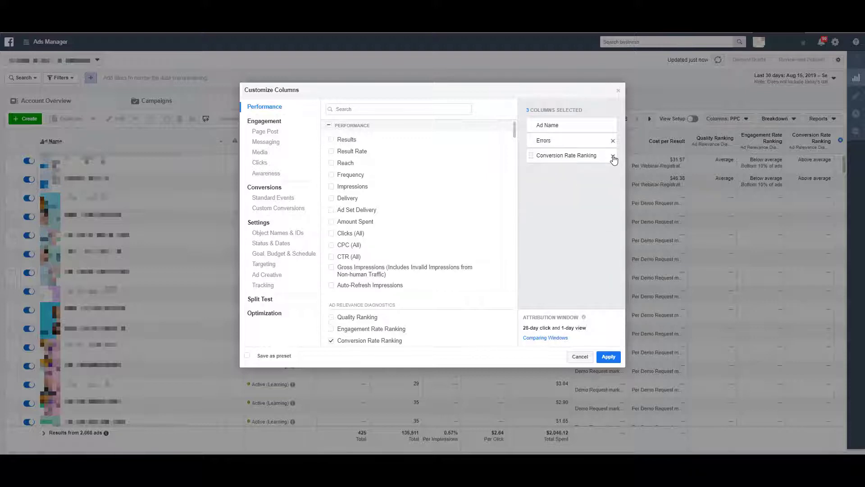
pyautogui.click(613, 156)
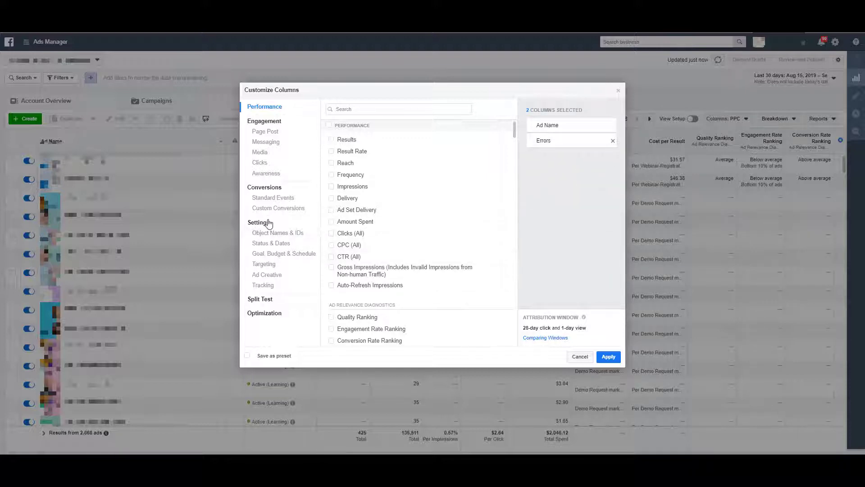
# Step: Add the Headline, Body, Link, Destination and URL Parameters ad creative columns
pyautogui.click(291, 232)
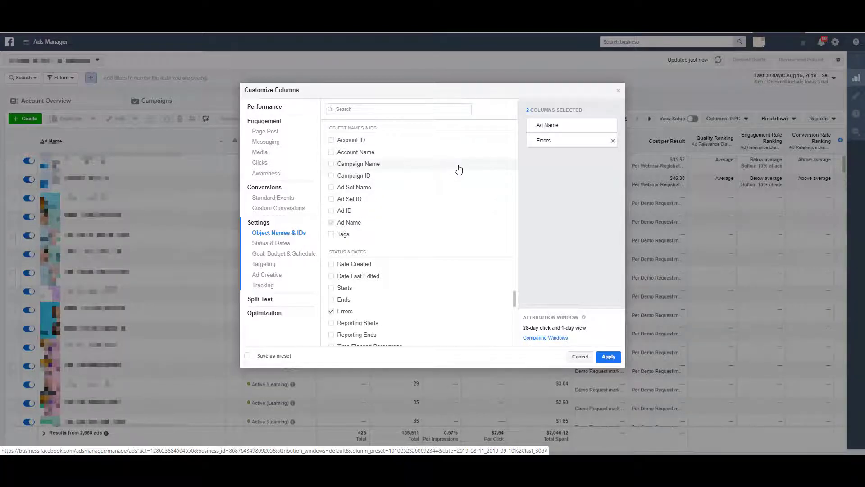
pyautogui.scroll(-2, 469, 203)
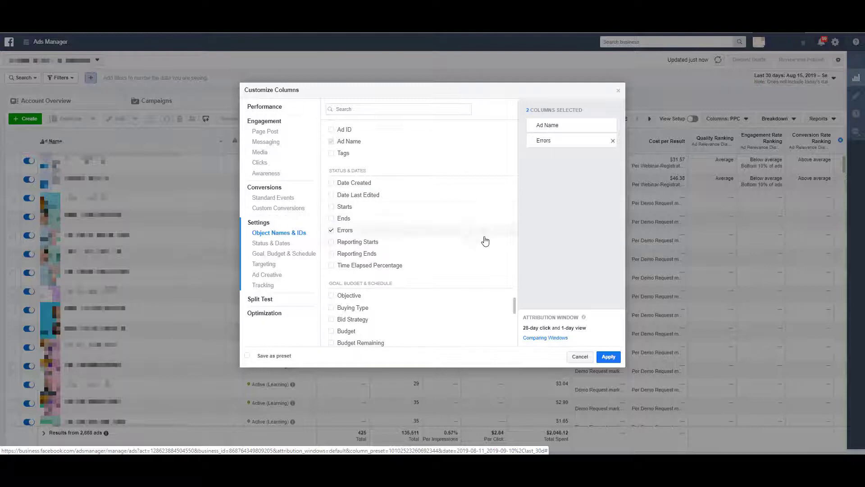
pyautogui.scroll(-2, 479, 249)
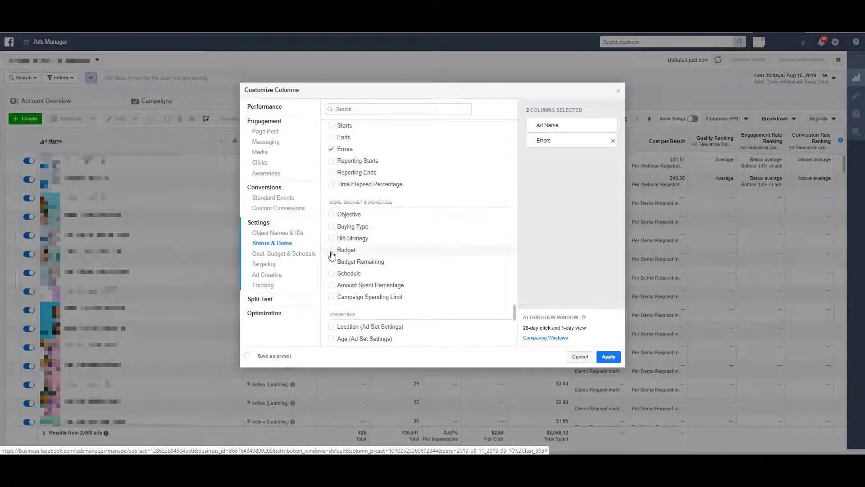
pyautogui.click(273, 276)
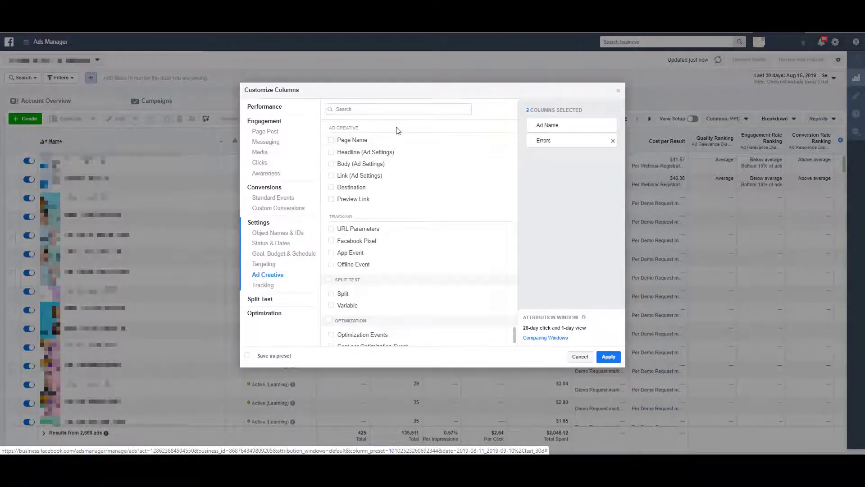
pyautogui.click(332, 153)
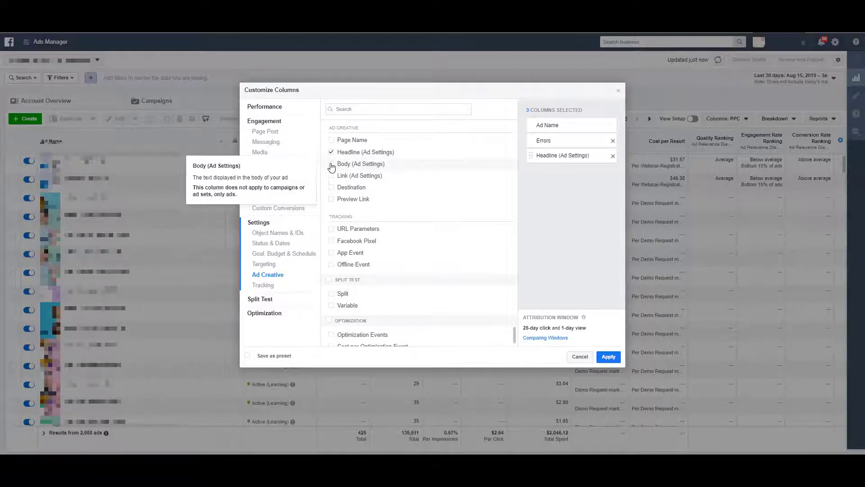
pyautogui.click(331, 164)
pyautogui.click(332, 176)
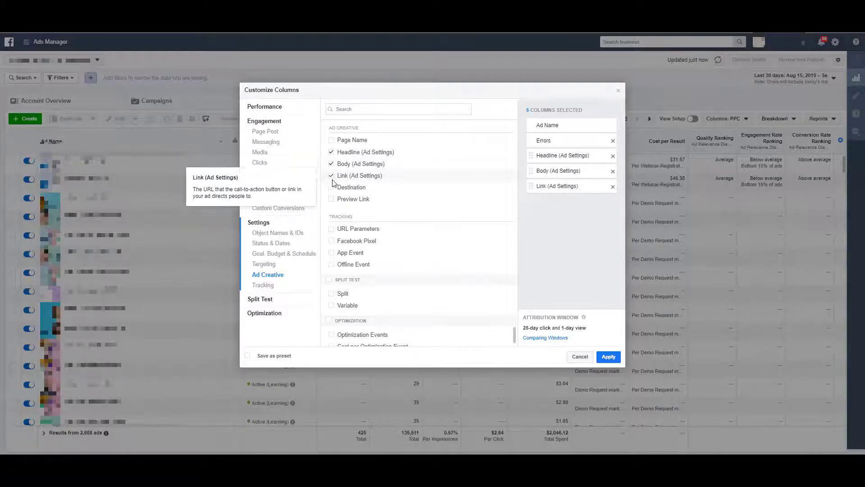
pyautogui.click(332, 188)
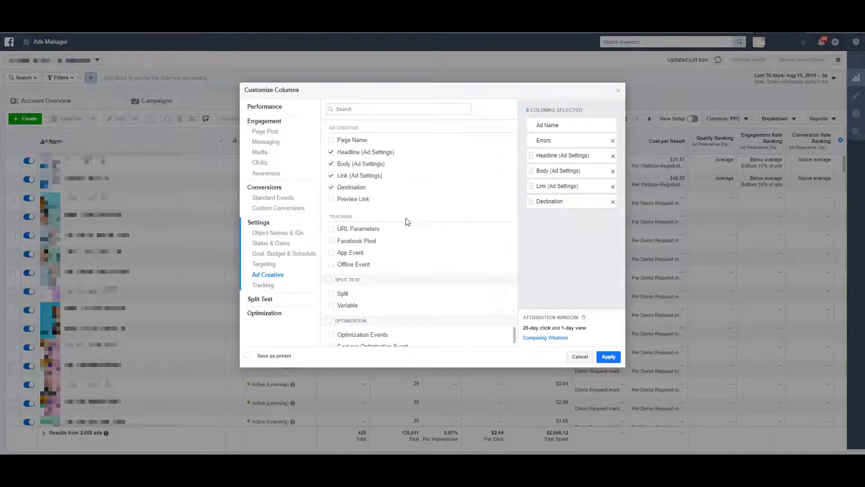
pyautogui.click(332, 229)
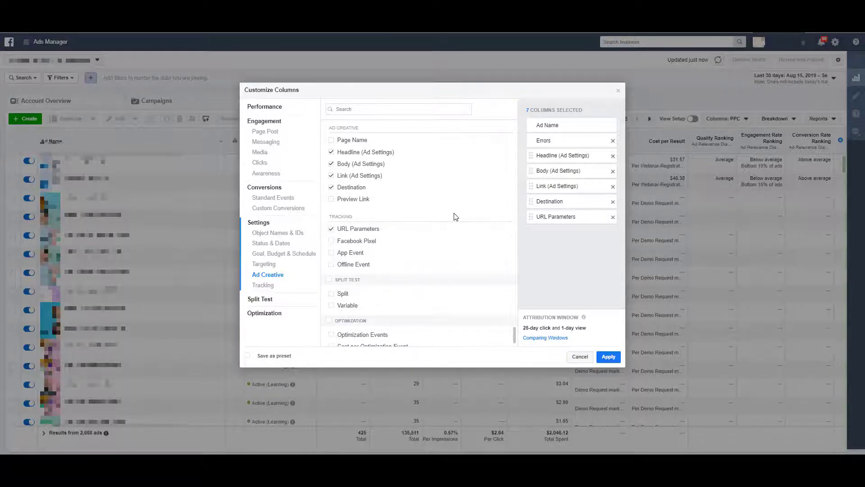
# Step: Save the columns as a preset named 'QA - AD' and apply it to the Ads table
pyautogui.click(249, 357)
pyautogui.click(321, 358)
pyautogui.write('QA - AD')
pyautogui.click(608, 356)
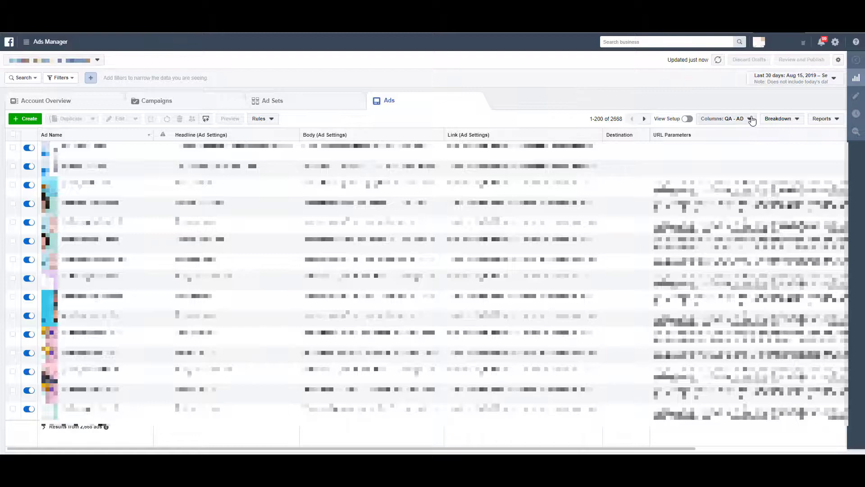
# Step: Open the Columns: QA - AD list to see the saved presets, including PPC
pyautogui.click(751, 119)
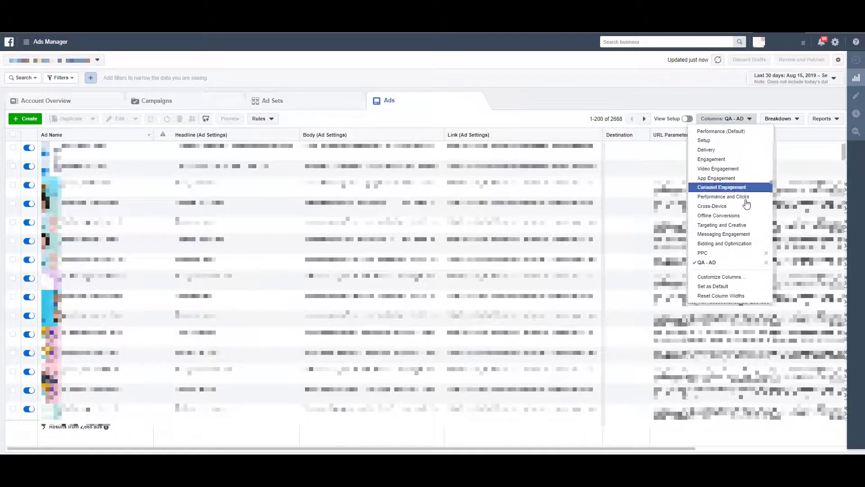